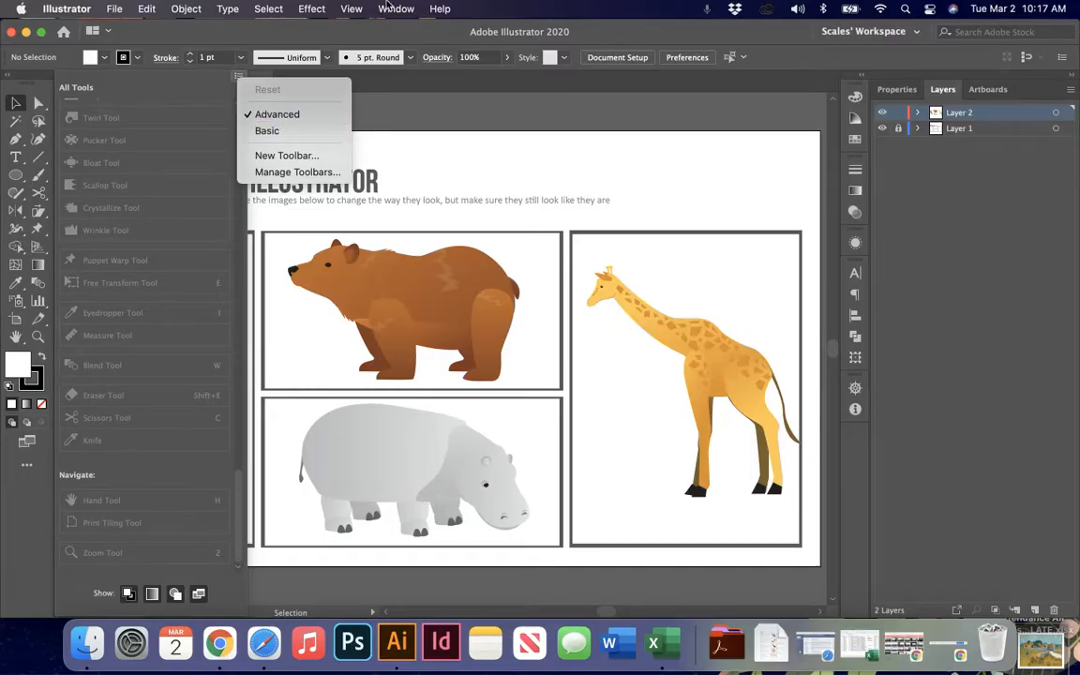
Set the tools display to the Advanced toolbar.
click(387, 8)
click(387, 8)
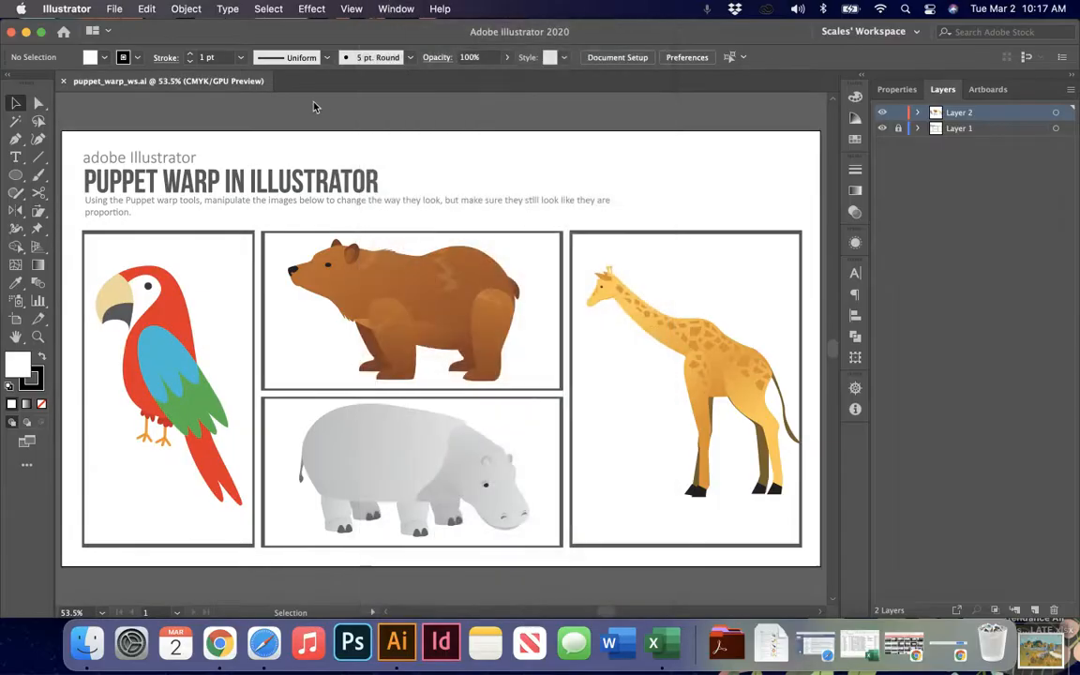
click(389, 9)
mouse_move(400, 190)
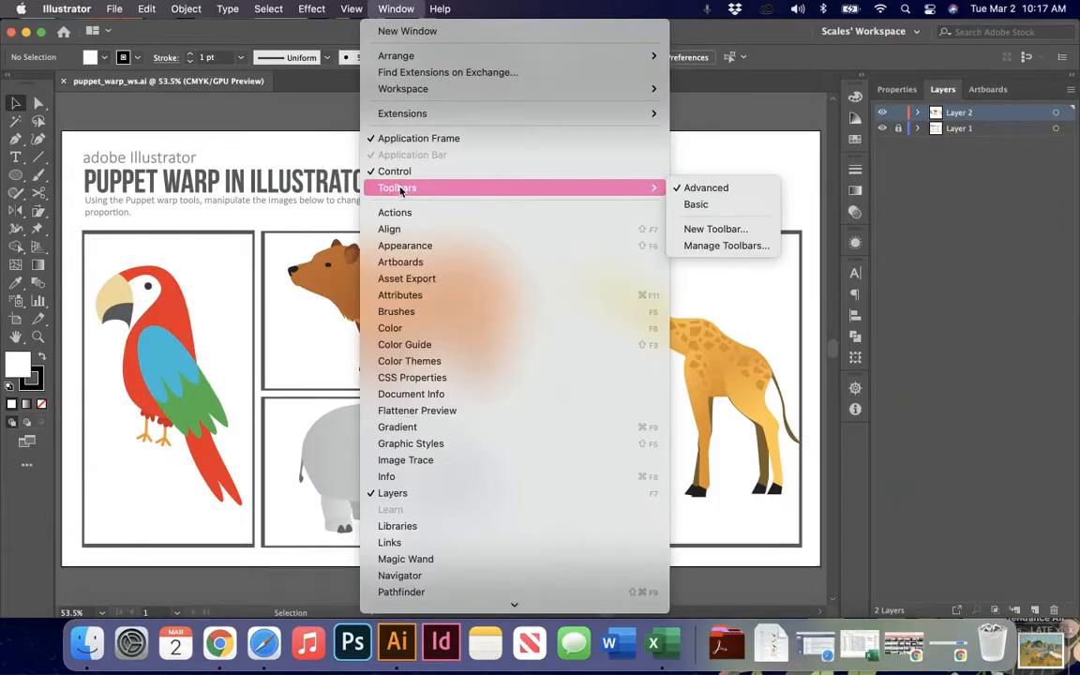
click(703, 189)
Choose the Puppet Warp Tool from the group it shares with the Free Transform Tool.
click(38, 229)
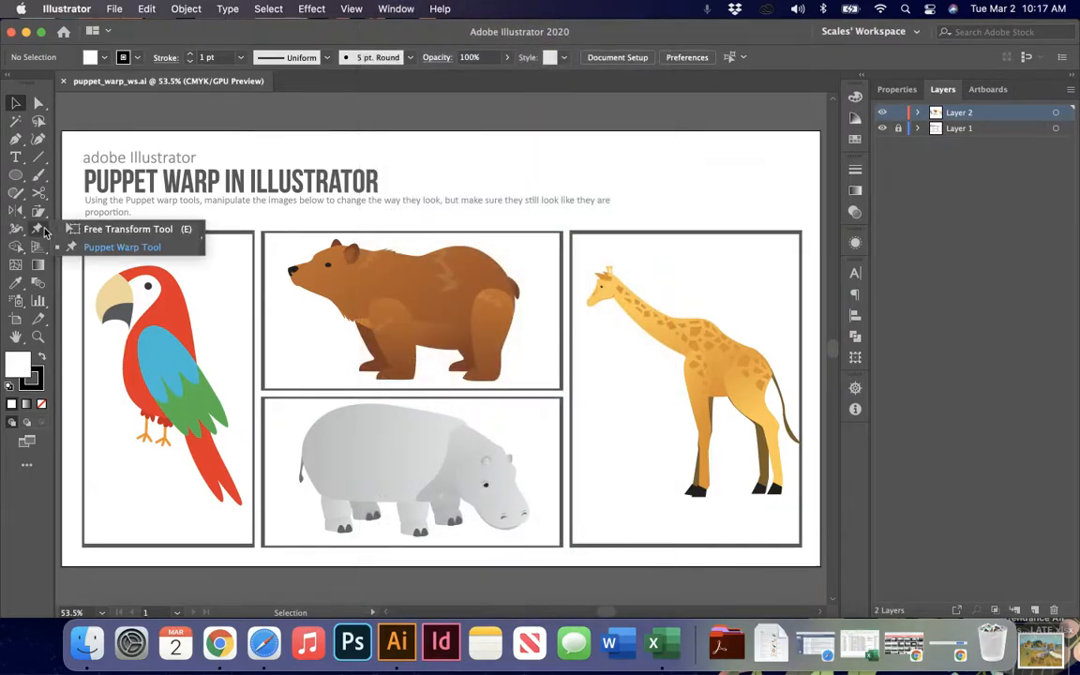
drag(38, 228, 129, 251)
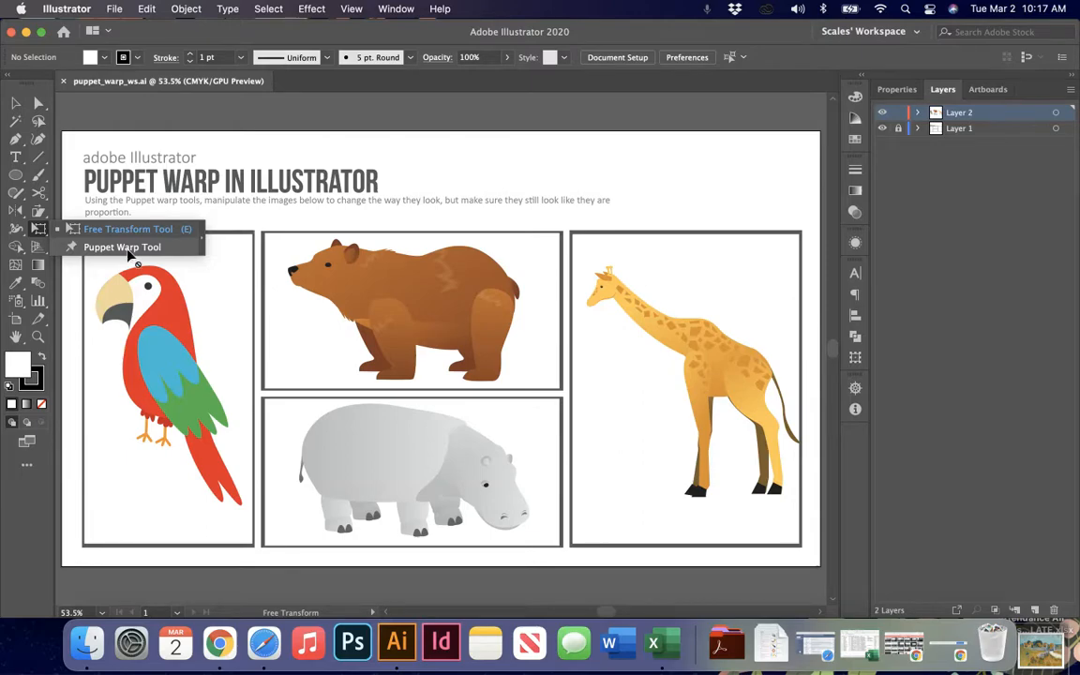
click(128, 251)
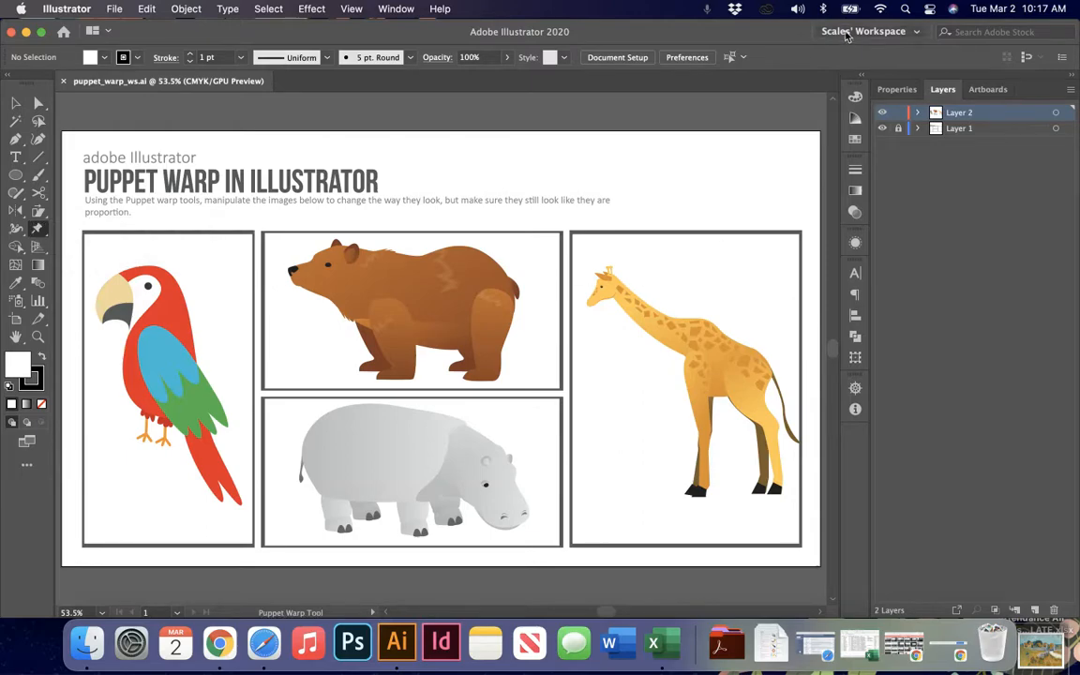
Move the giraffe group slightly to the left so its tail sits inside the frame, and deselect it.
key(v)
click(700, 369)
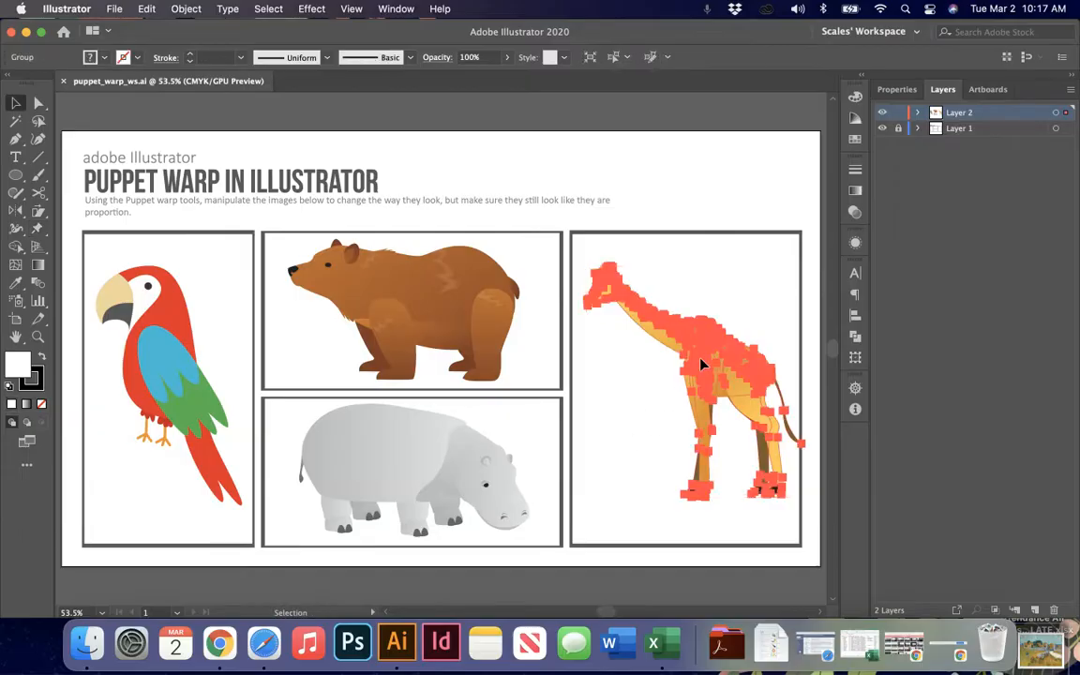
key(super+1)
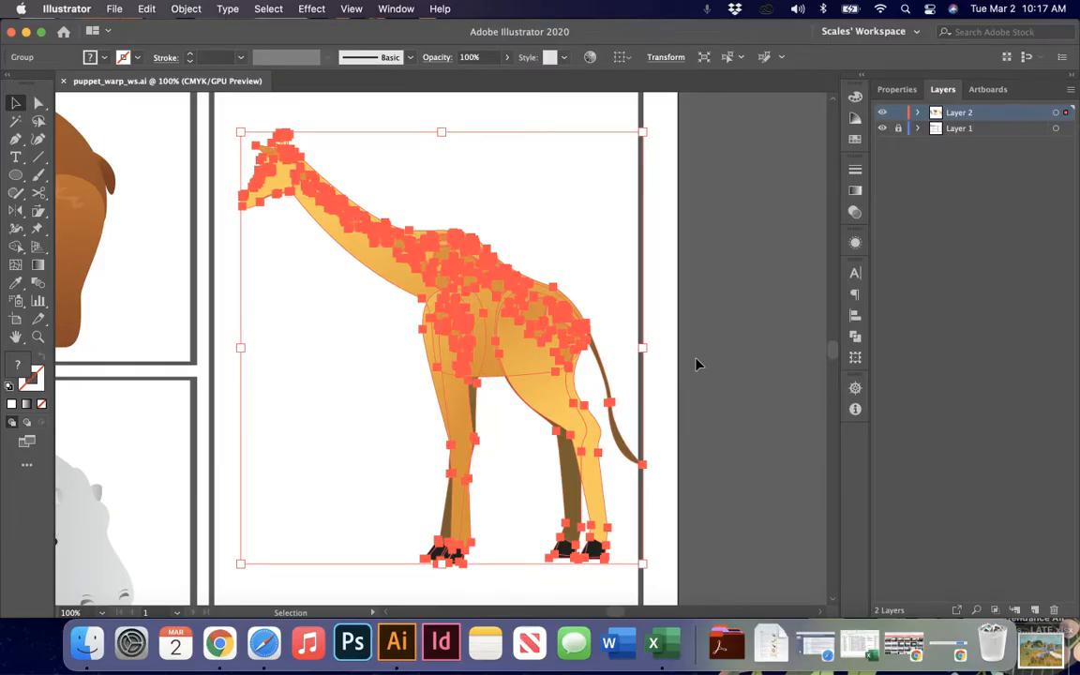
click(696, 364)
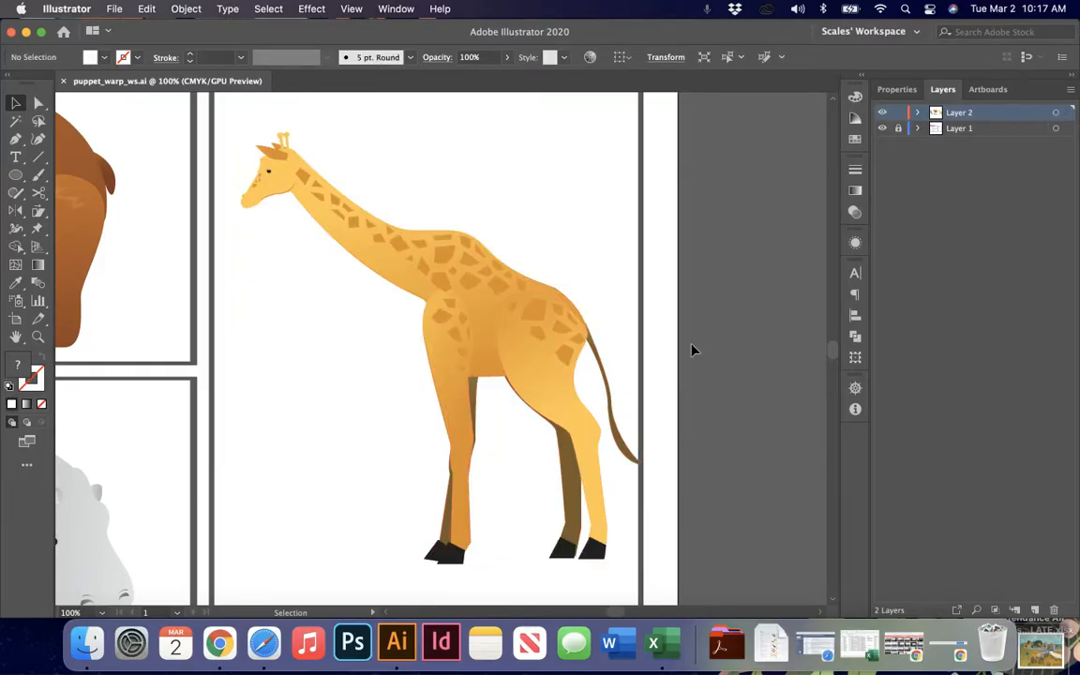
click(504, 324)
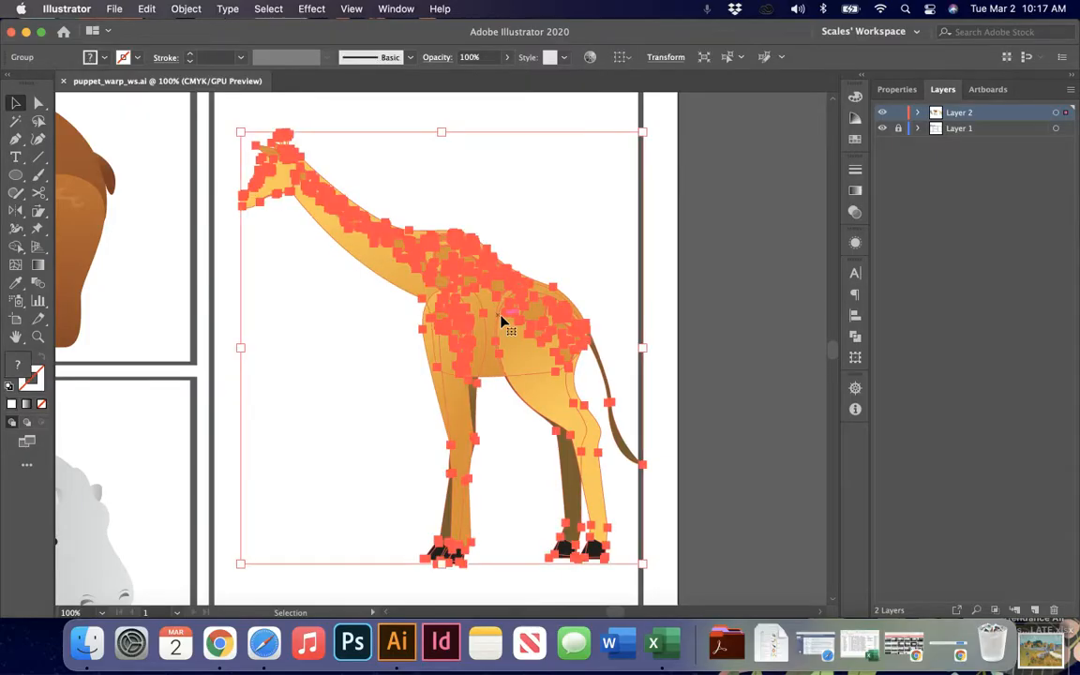
drag(503, 324, 490, 324)
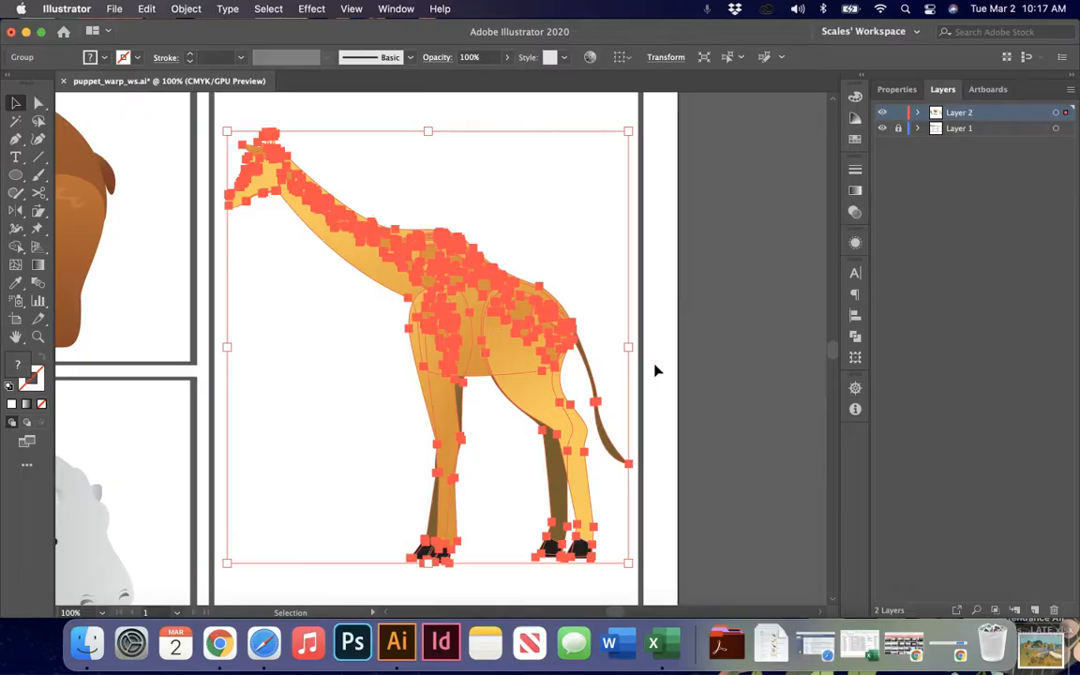
click(689, 385)
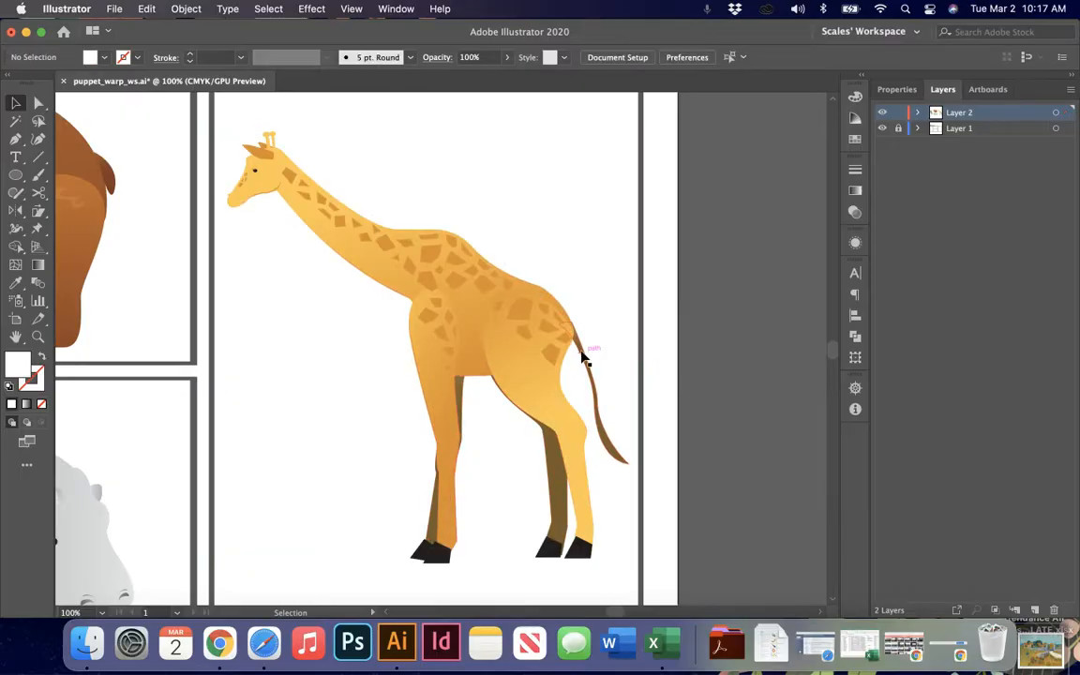
Start Puppet Warp on the giraffe, preview its warp mesh, and leave Show Mesh turned off.
key(super+0)
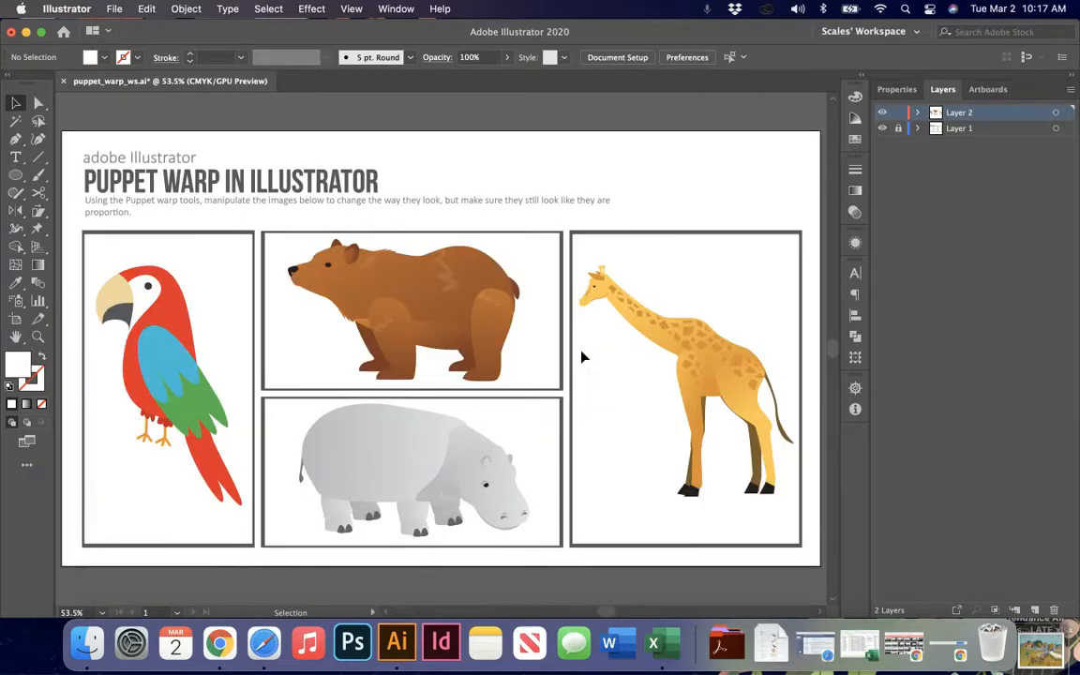
click(752, 357)
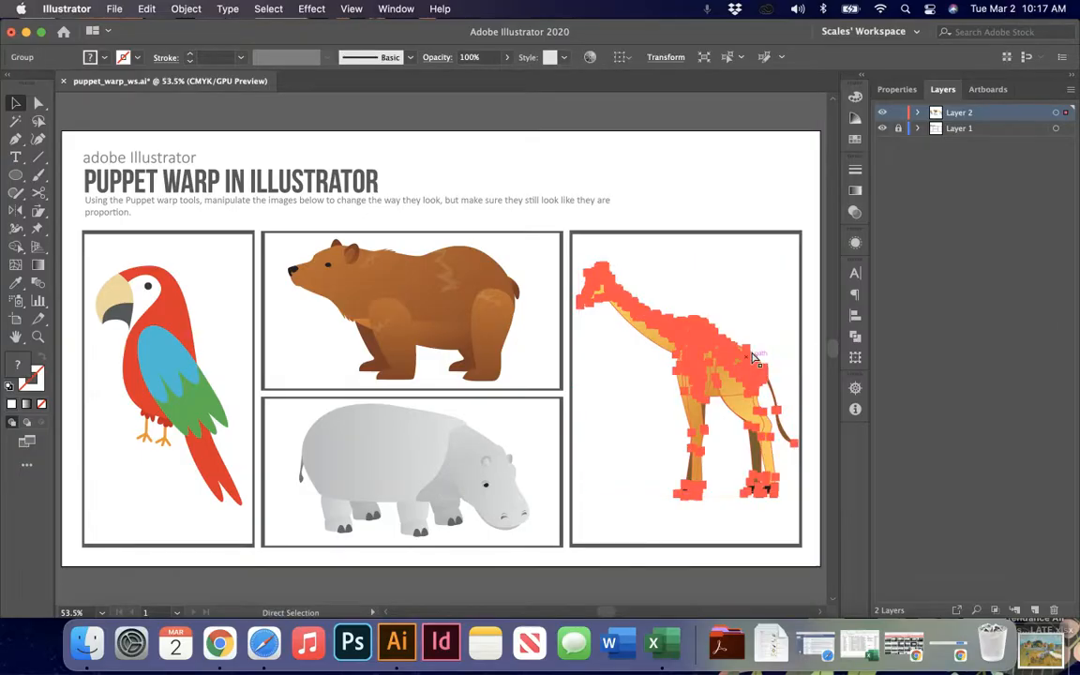
key(super+1)
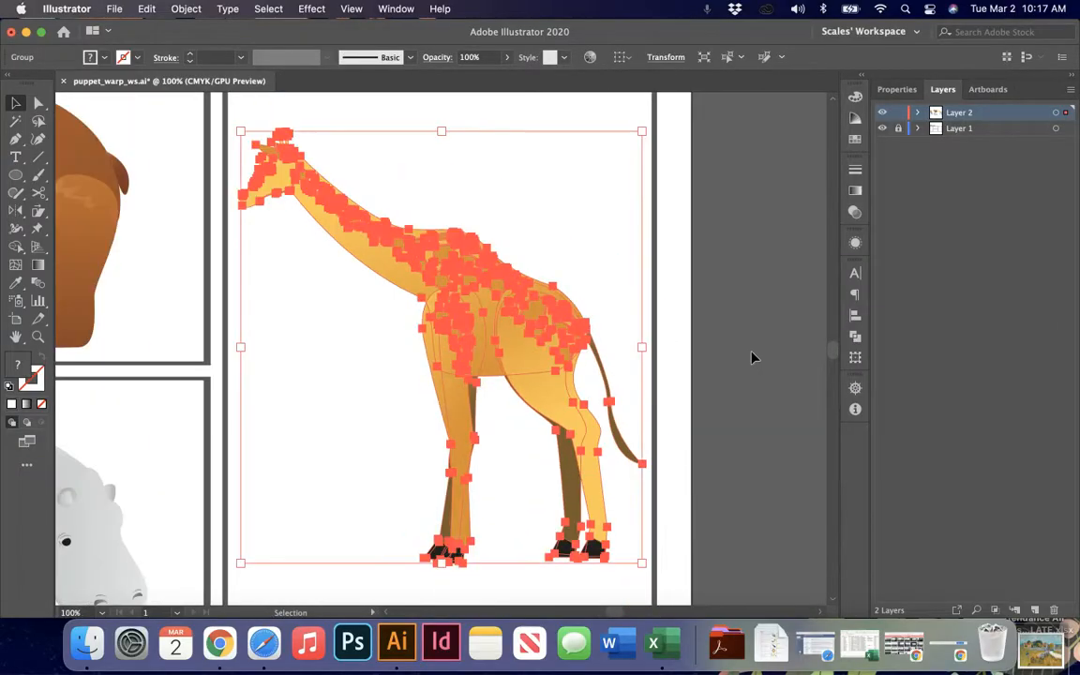
click(896, 89)
click(38, 229)
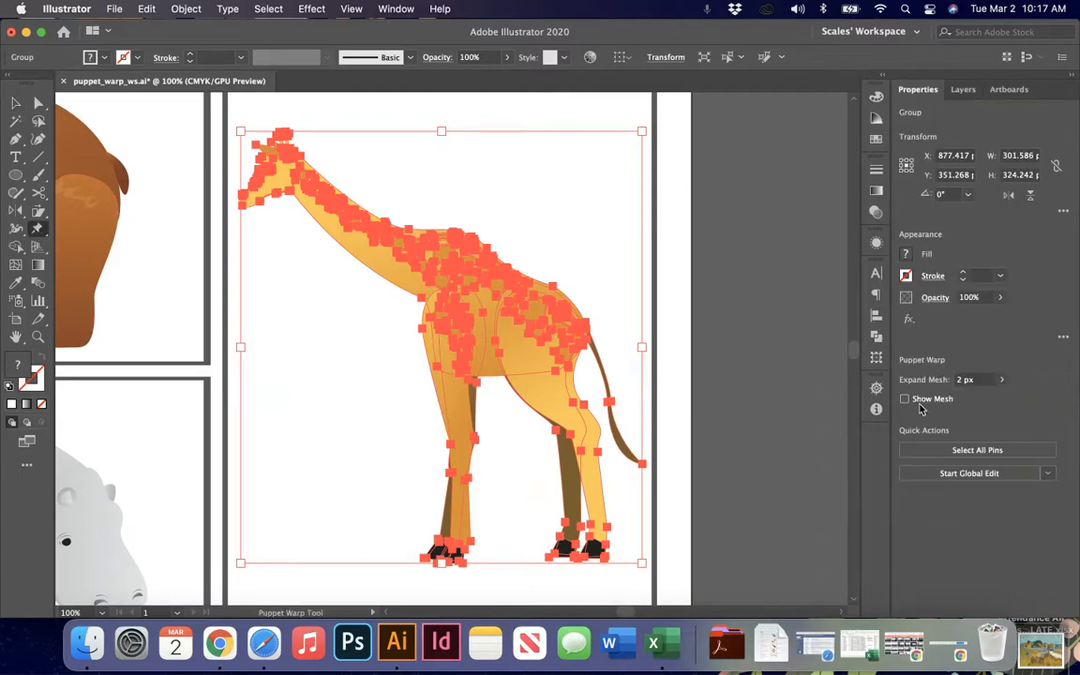
click(906, 399)
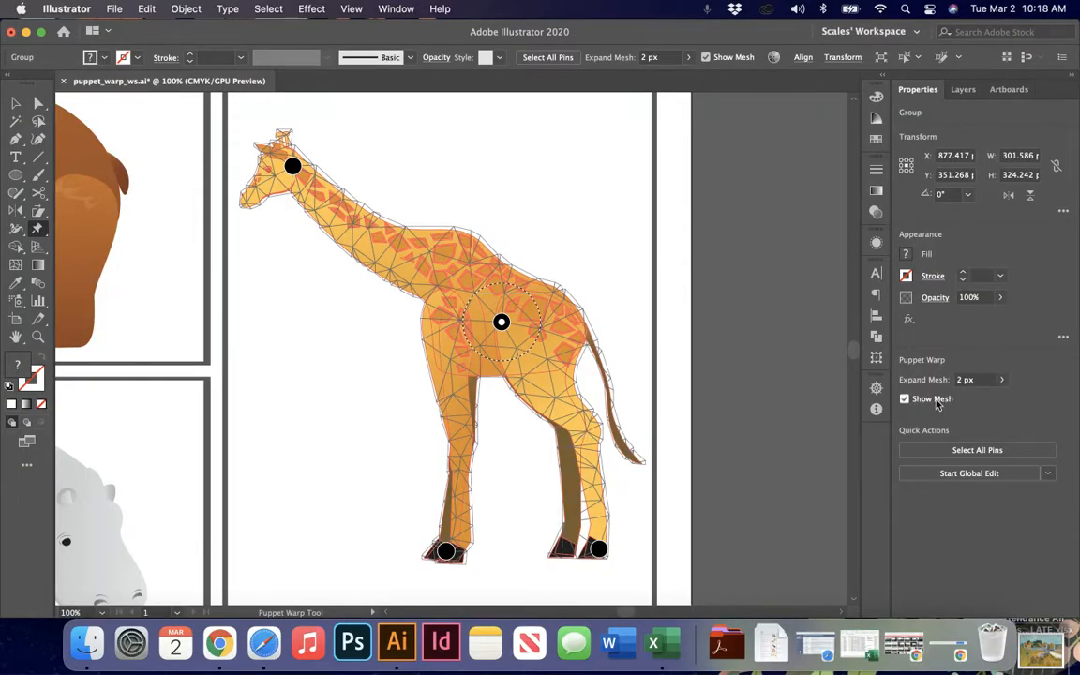
click(905, 402)
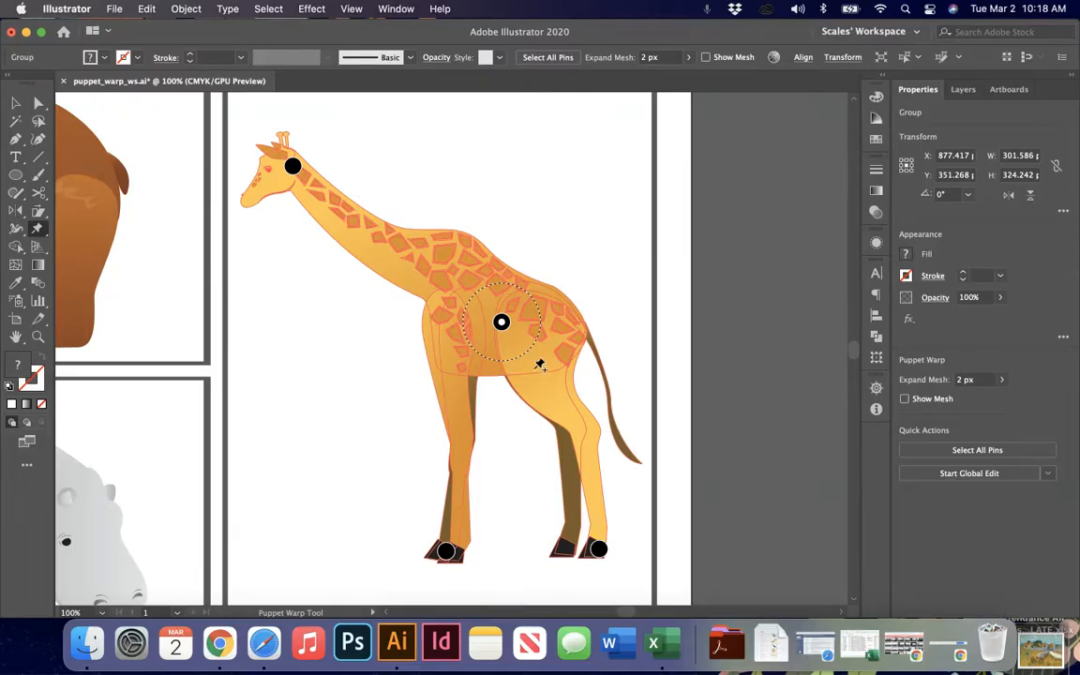
Replace the pin on the giraffe's rear hoof and add a pin near the tip of its tail.
click(598, 548)
key(Delete)
click(592, 548)
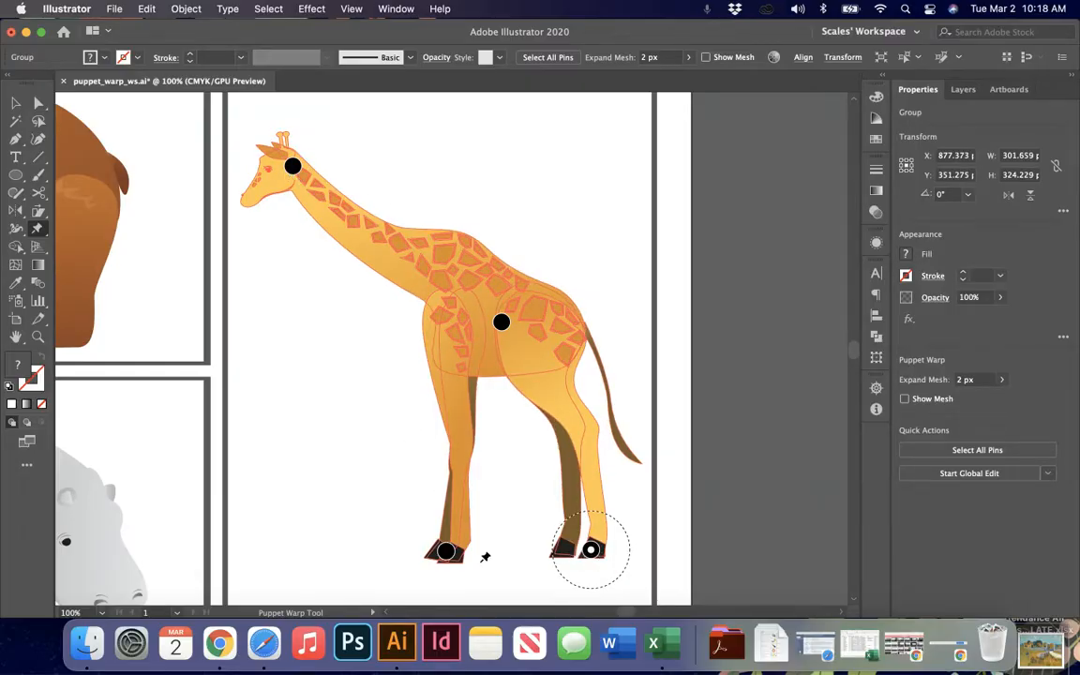
click(633, 459)
Rotate the giraffe's head pin and shift it slightly down so the face points toward the ground.
click(292, 169)
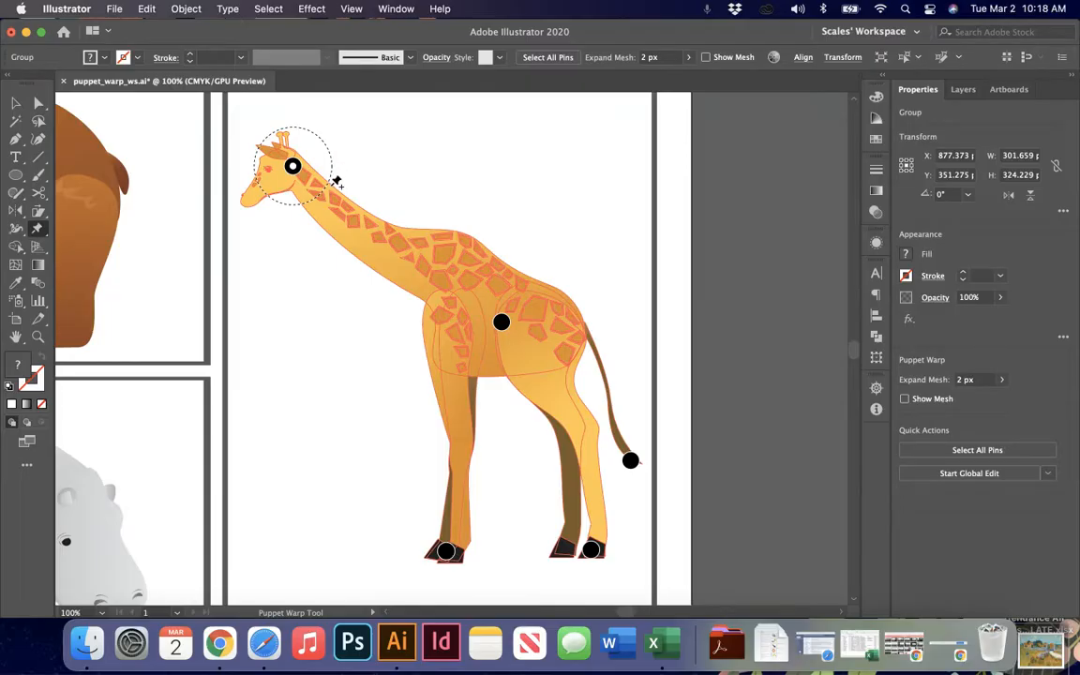
drag(336, 181, 283, 176)
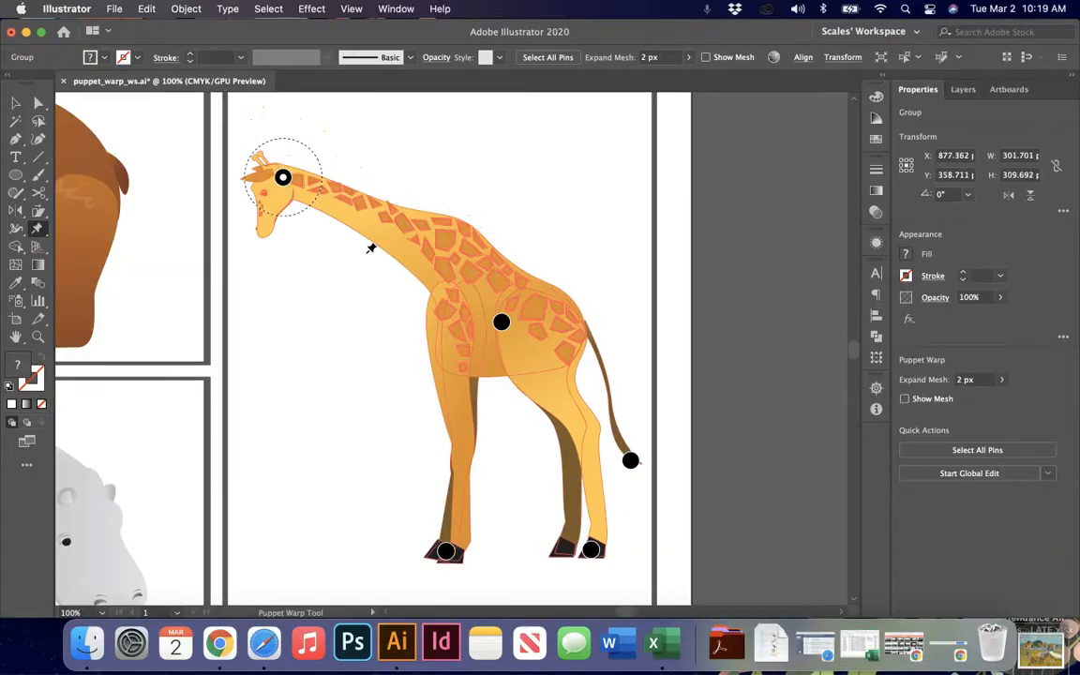
mouse_move(450, 554)
mouse_down()
mouse_move(388, 529)
mouse_move(416, 550)
mouse_move(475, 536)
mouse_move(422, 548)
mouse_move(361, 503)
mouse_move(380, 528)
mouse_move(486, 526)
mouse_move(381, 552)
mouse_move(328, 507)
mouse_move(446, 551)
mouse_move(481, 546)
mouse_move(363, 511)
mouse_move(410, 549)
mouse_move(435, 542)
mouse_up()
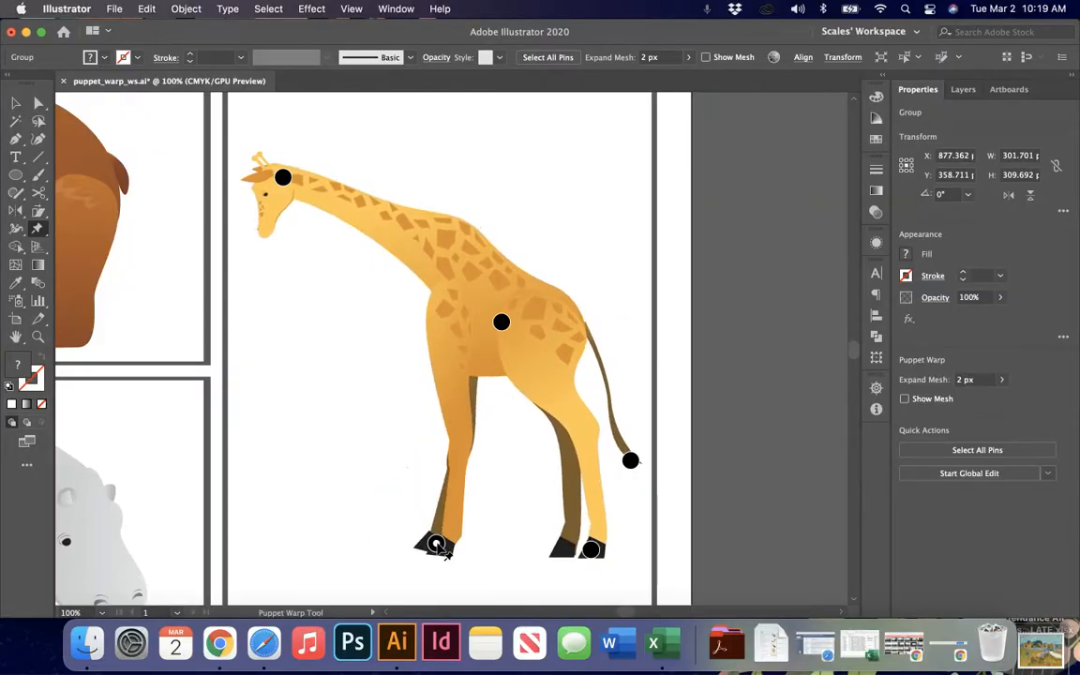
click(459, 448)
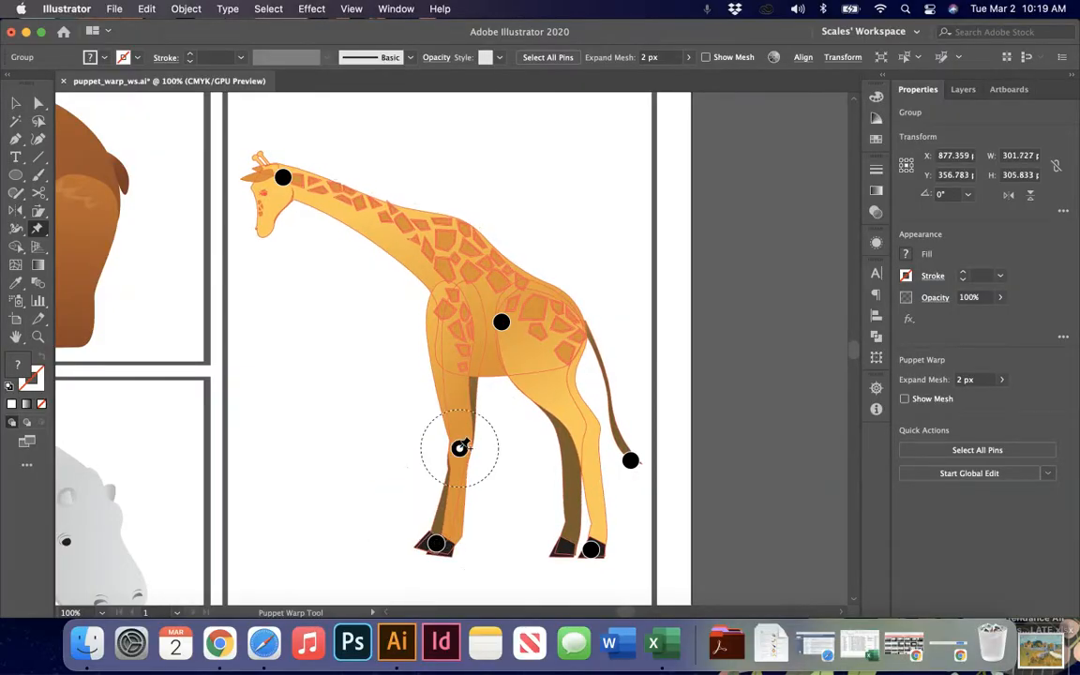
drag(435, 543, 469, 546)
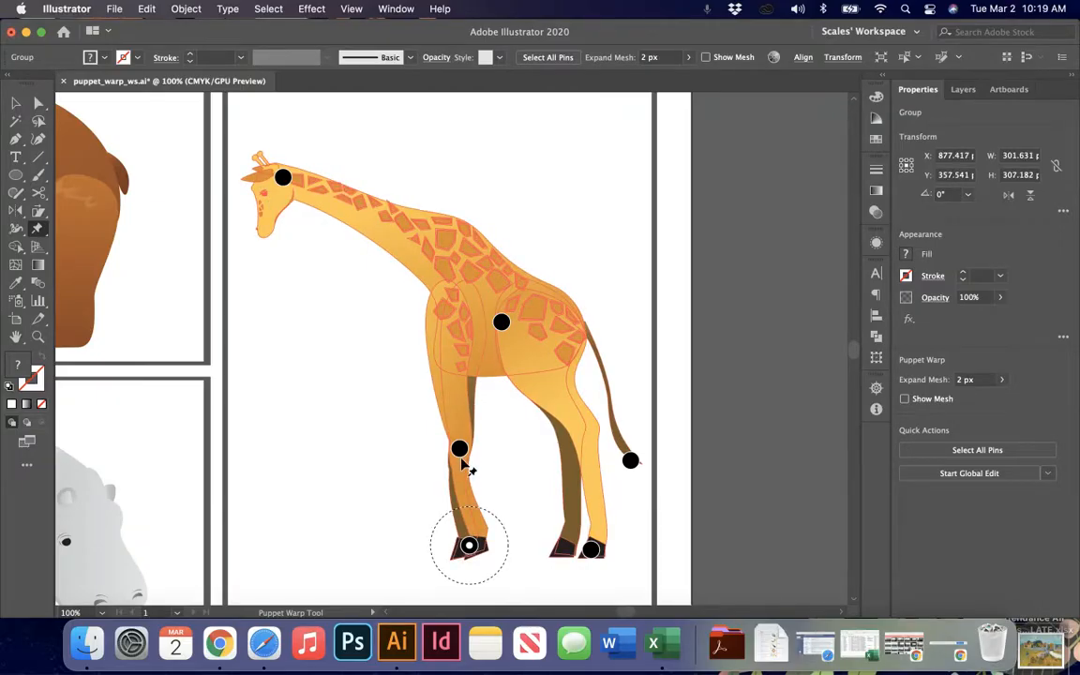
click(459, 449)
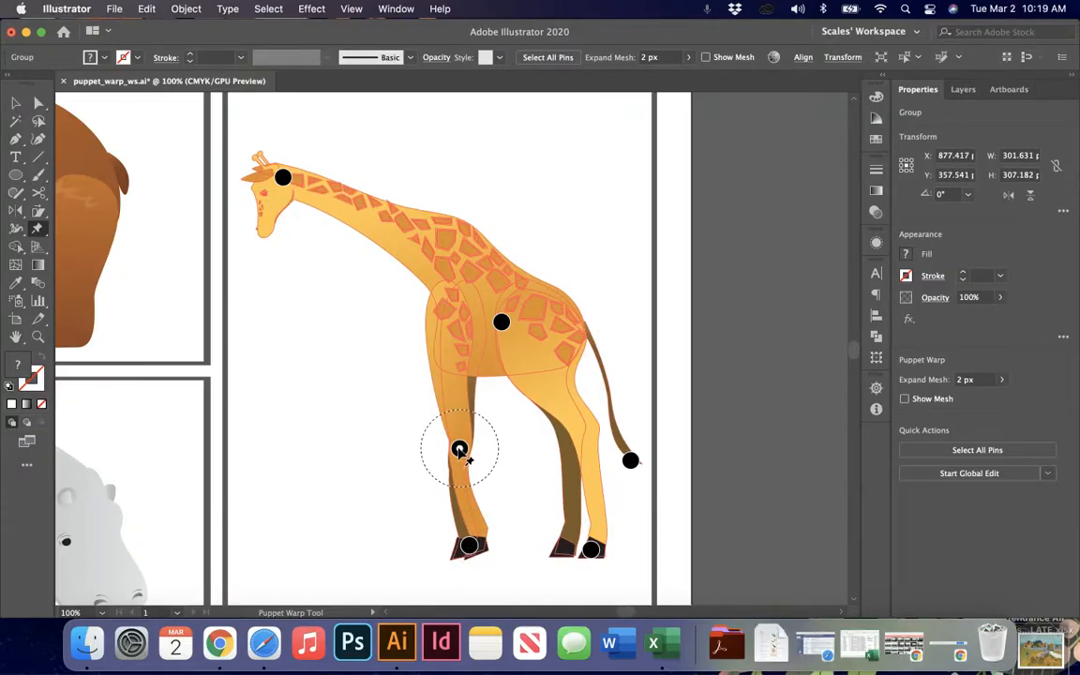
key(Delete)
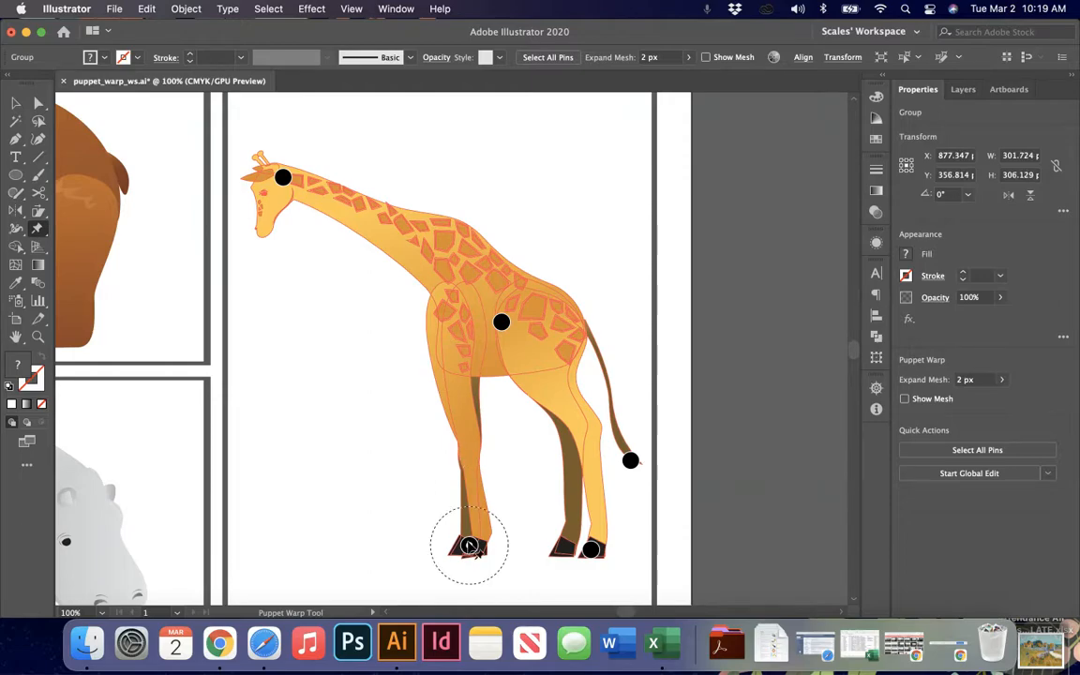
drag(466, 544, 471, 551)
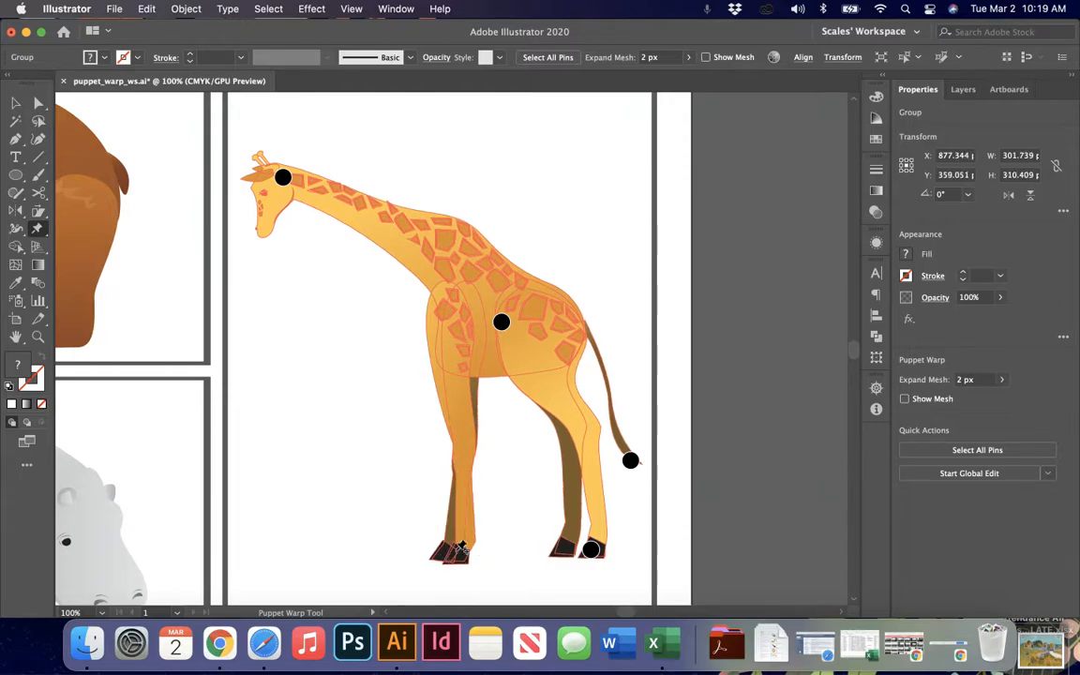
Pin the giraffe's front hoof and the upper part of that leg, and swing the hoof back toward the rear legs.
click(456, 550)
click(453, 381)
drag(456, 551, 480, 554)
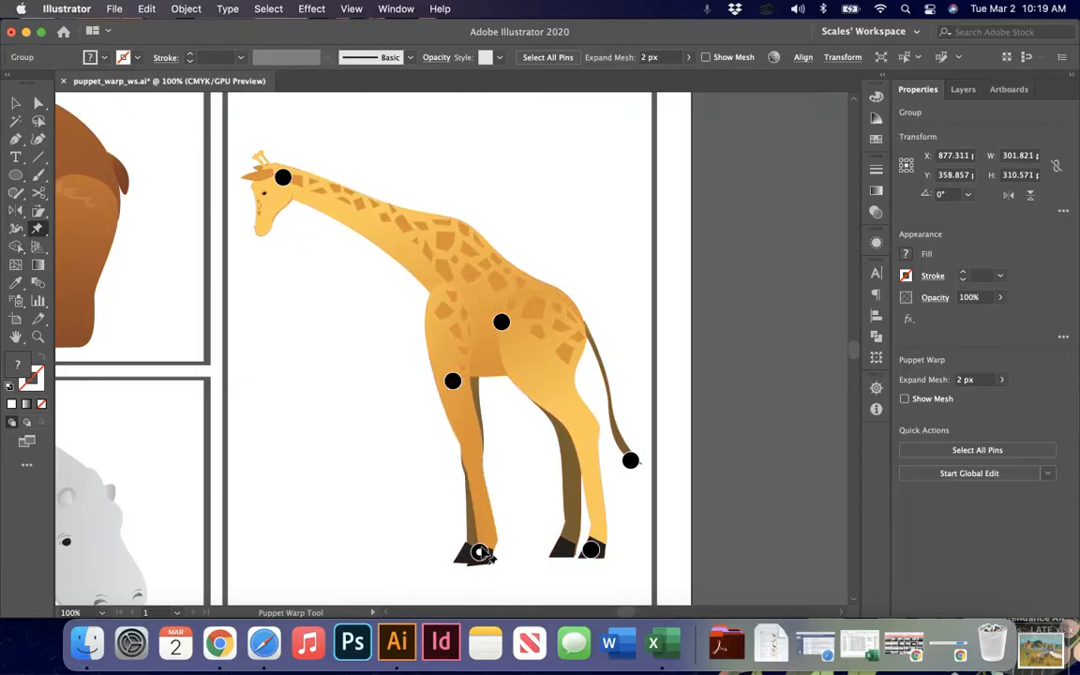
Nudge the giraffe's body pin and move its head pin upward to lift the neck.
mouse_move(502, 322)
mouse_down()
mouse_move(552, 273)
mouse_move(501, 321)
mouse_up()
drag(282, 176, 277, 139)
Examine the spots along the giraffe's neck and back up close with nothing selected, checking how the warp affected them.
key(super+equal)
key(super+equal)
key(super+equal)
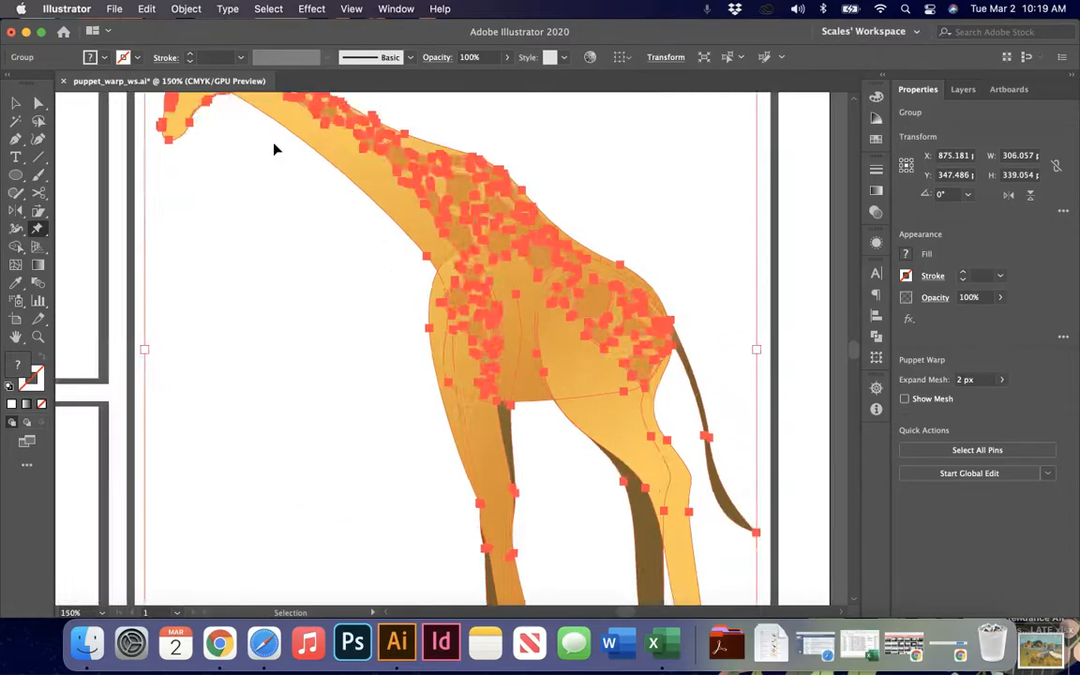
scroll(278, 137, up, 6)
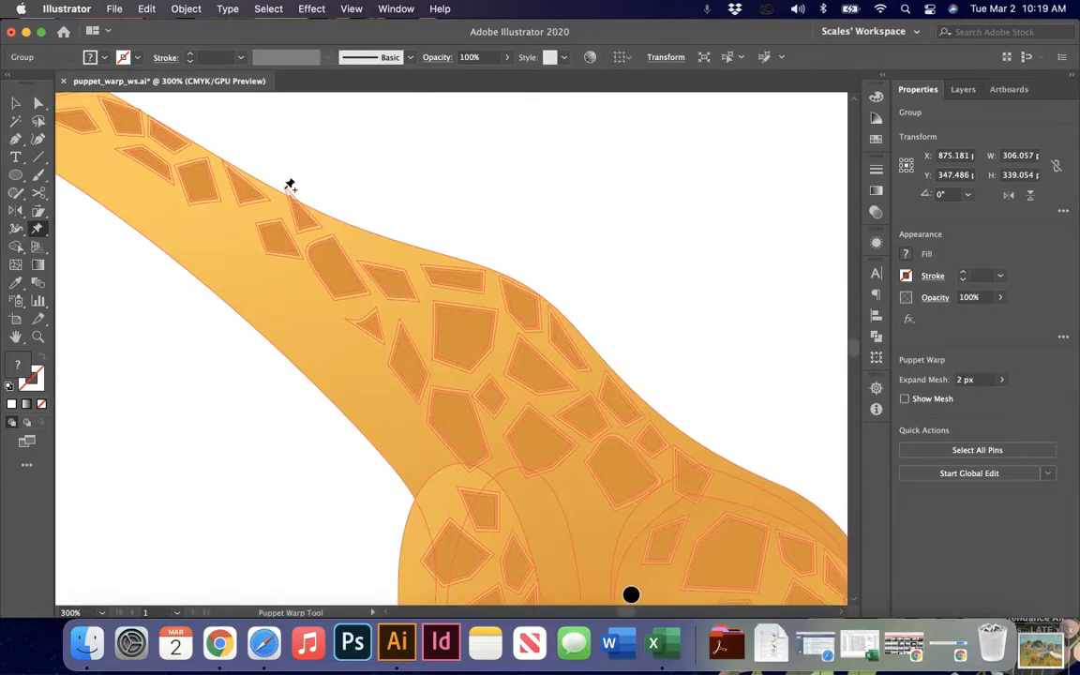
key(v)
click(417, 210)
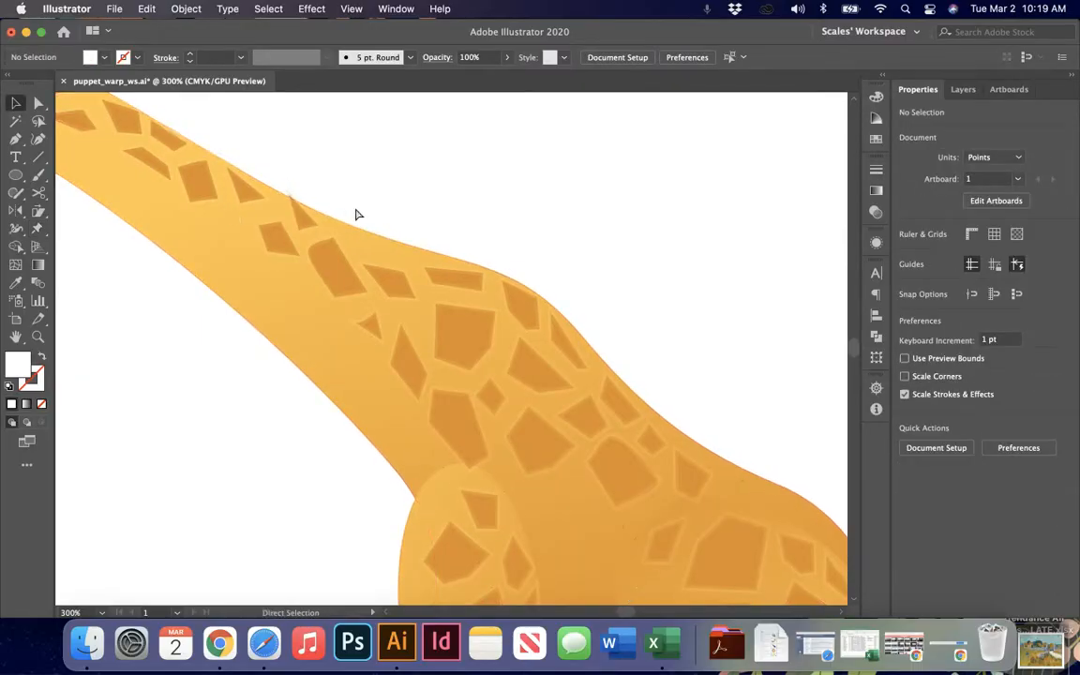
key(super+minus)
key(super+0)
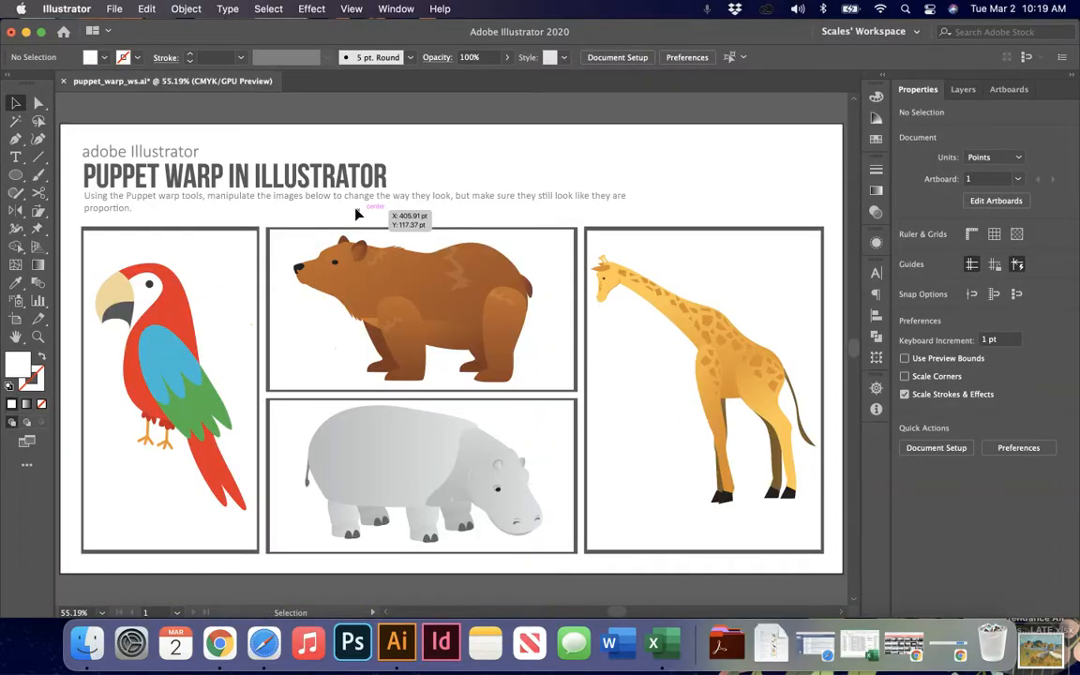
Resume Puppet Warp on the giraffe and move the tail-tip pin up and outward so the tail curves upward.
click(719, 341)
click(38, 228)
scroll(597, 405, right, 4)
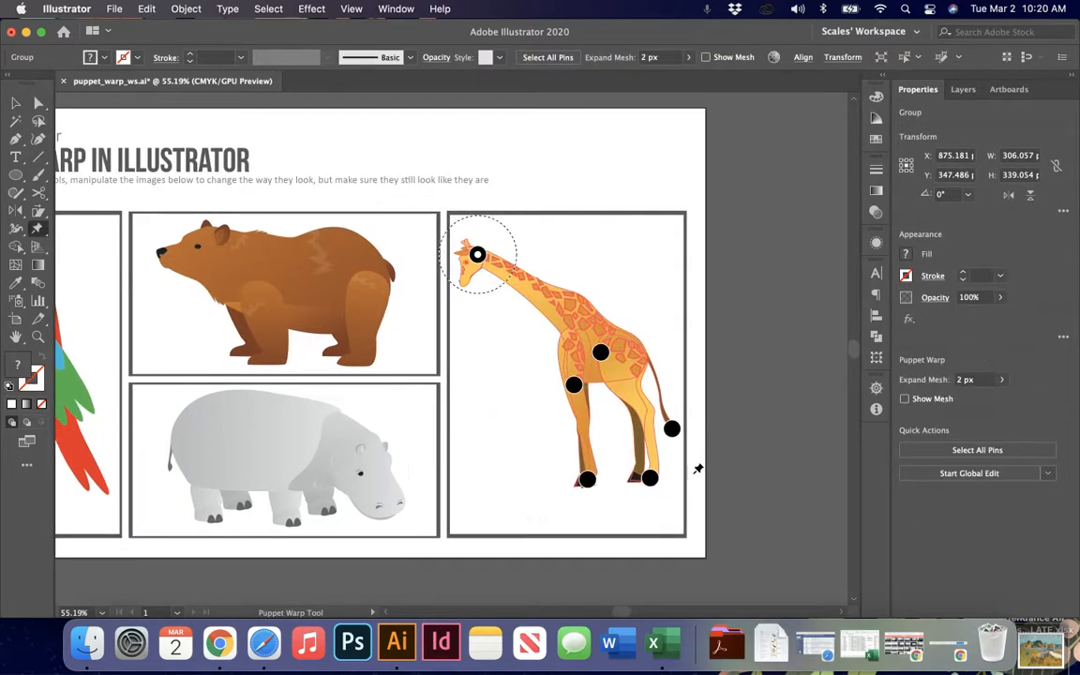
key(super+plus)
key(super+plus)
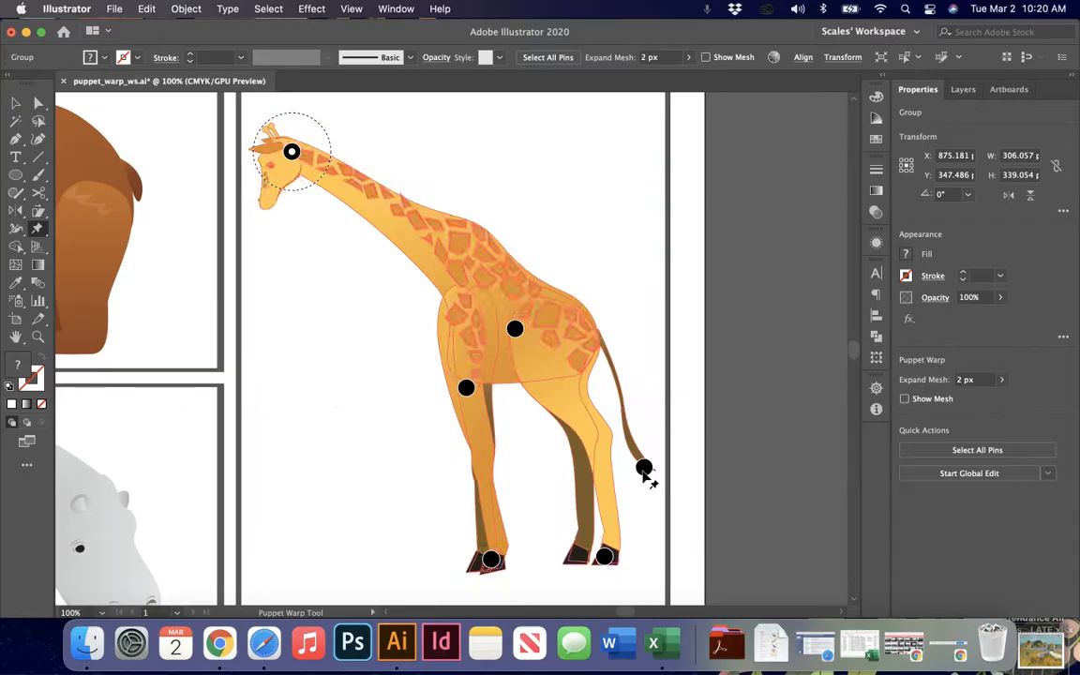
drag(643, 469, 681, 335)
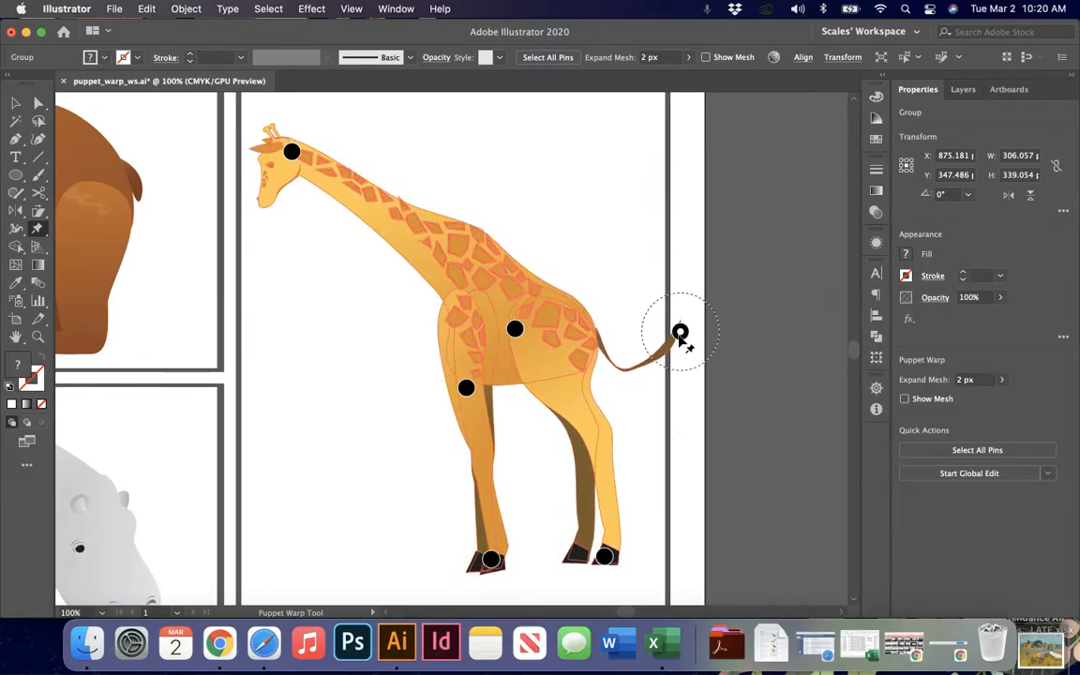
Lower and rotate the giraffe's head pin so the neck arches and the head points down, and deselect the finished giraffe.
click(292, 151)
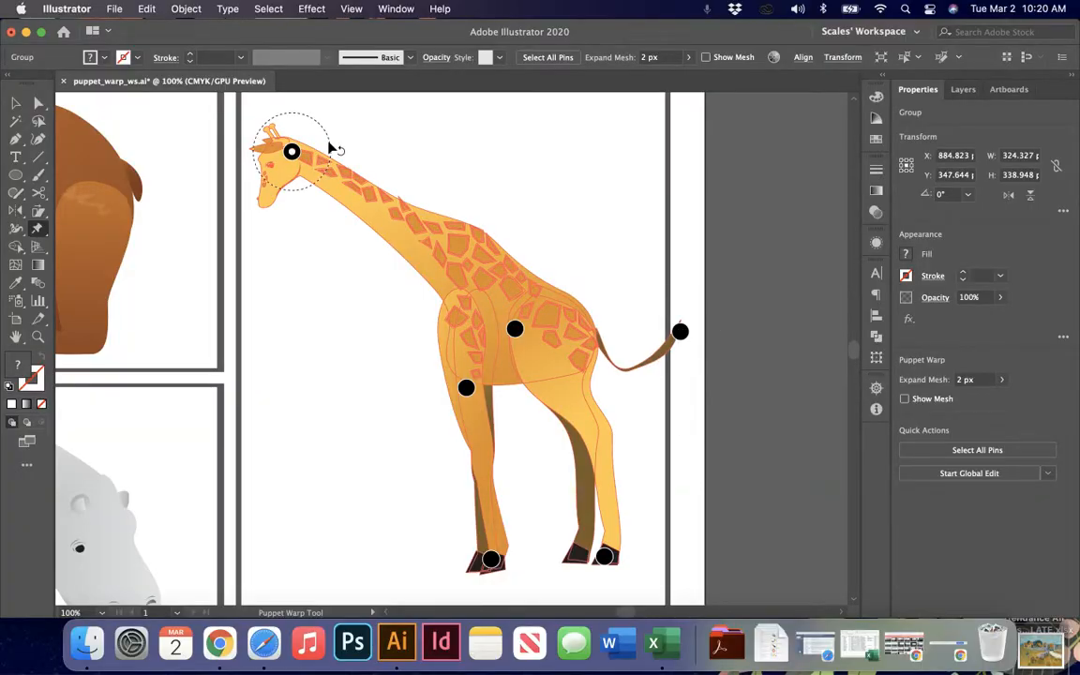
drag(330, 148, 280, 216)
key(super+0)
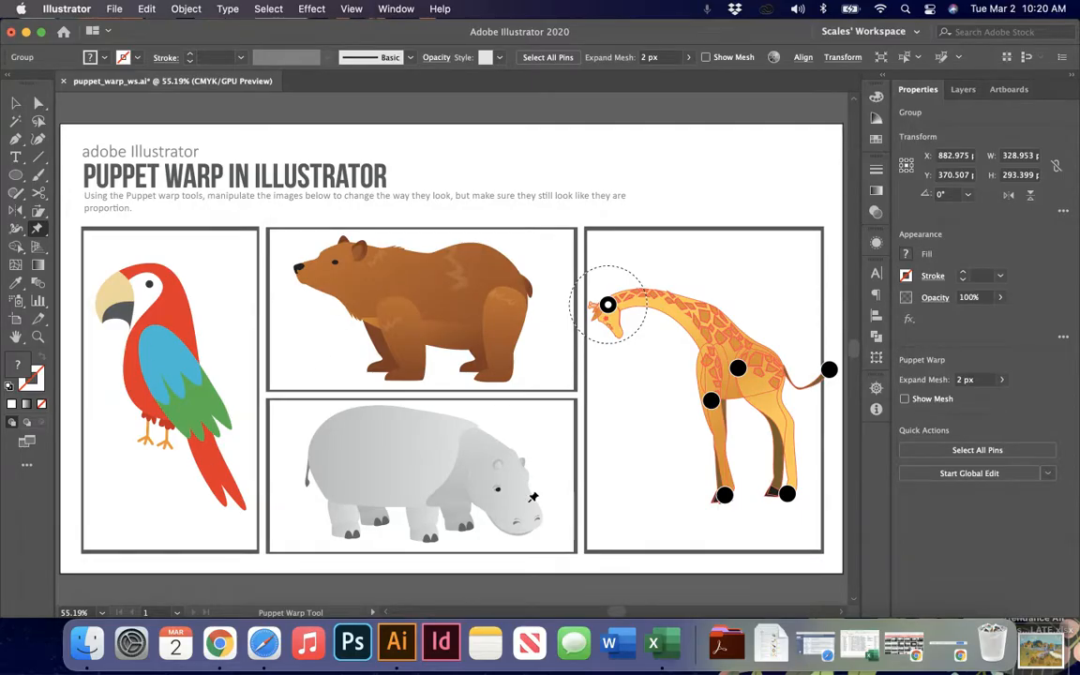
key(v)
click(670, 540)
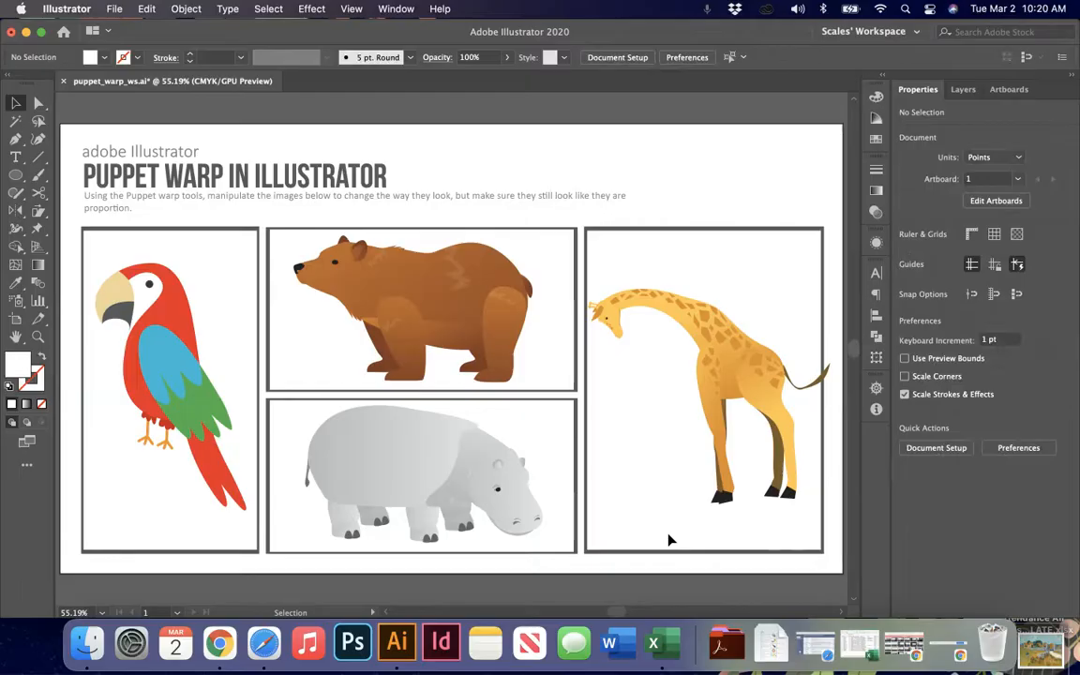
Start Puppet Warp on the brown bear and move its snout pin slightly downward.
click(444, 301)
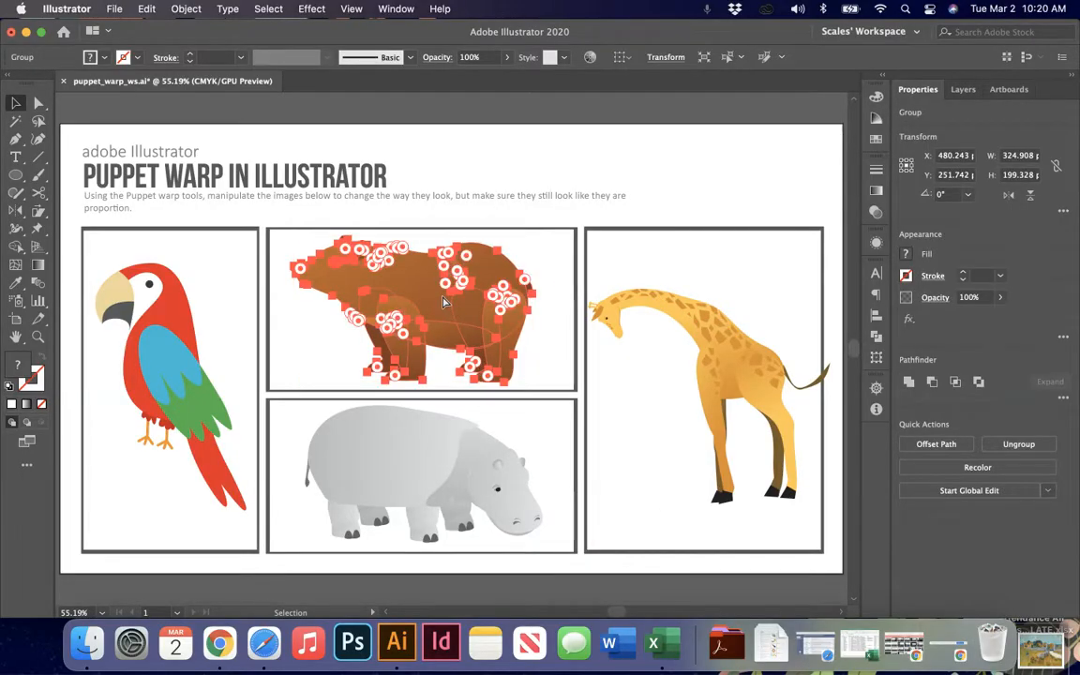
key(super+equal)
click(37, 230)
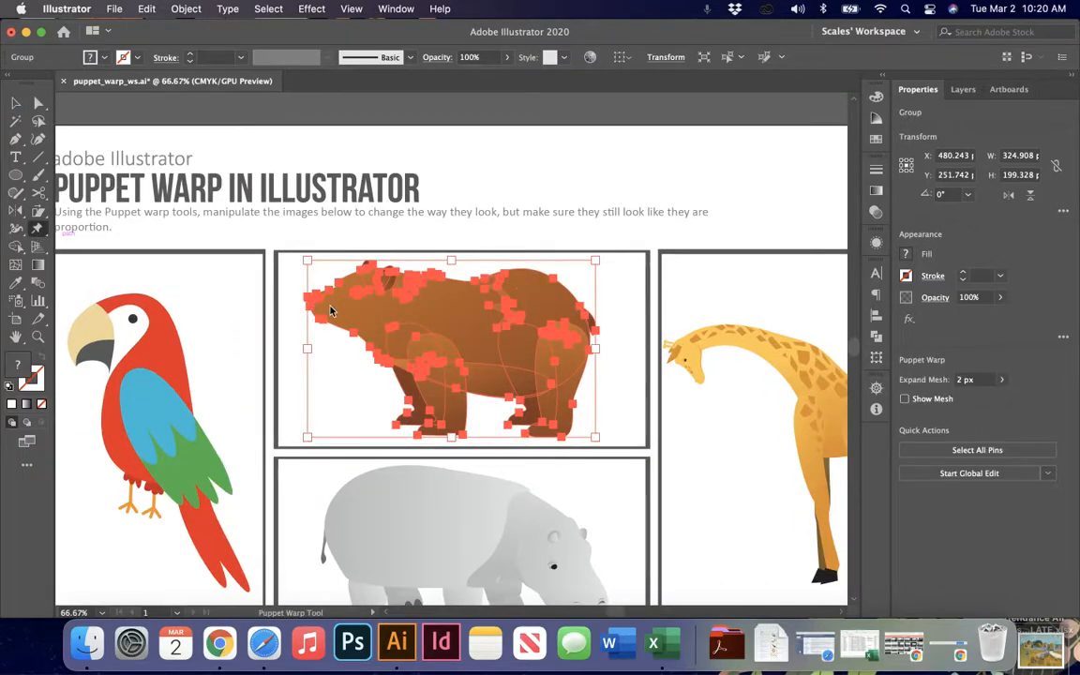
drag(334, 298, 334, 313)
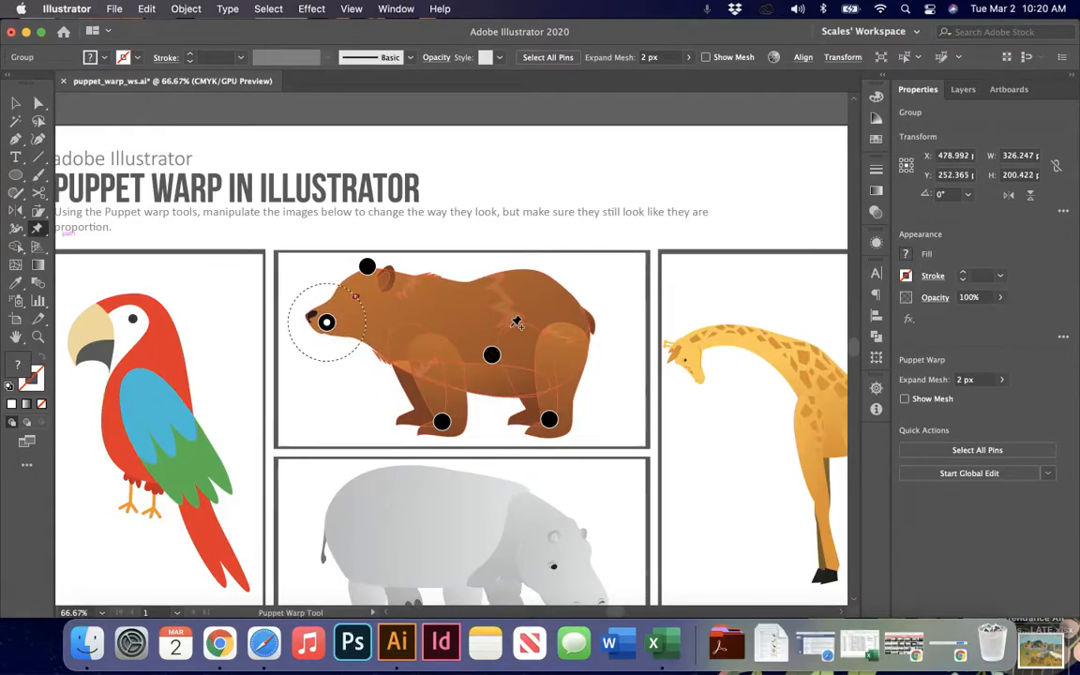
Repose the bear by spreading its front and rear foot pins apart, raising its body pin, and tucking its snout pin inward.
drag(549, 420, 583, 403)
drag(441, 421, 397, 413)
drag(491, 354, 507, 339)
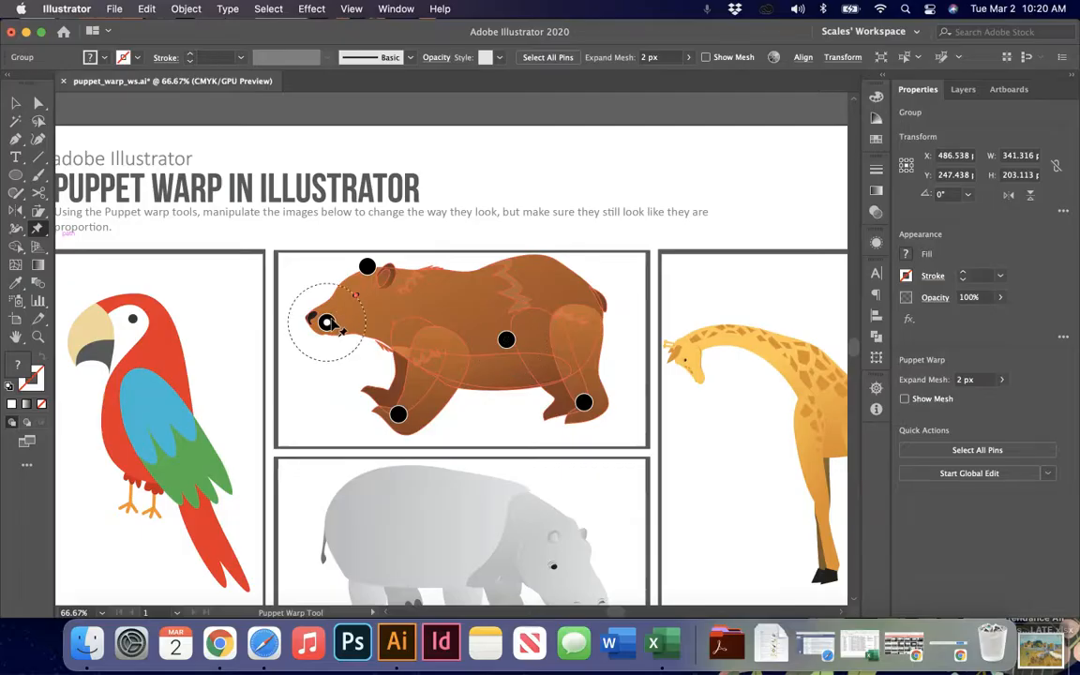
drag(326, 323, 368, 361)
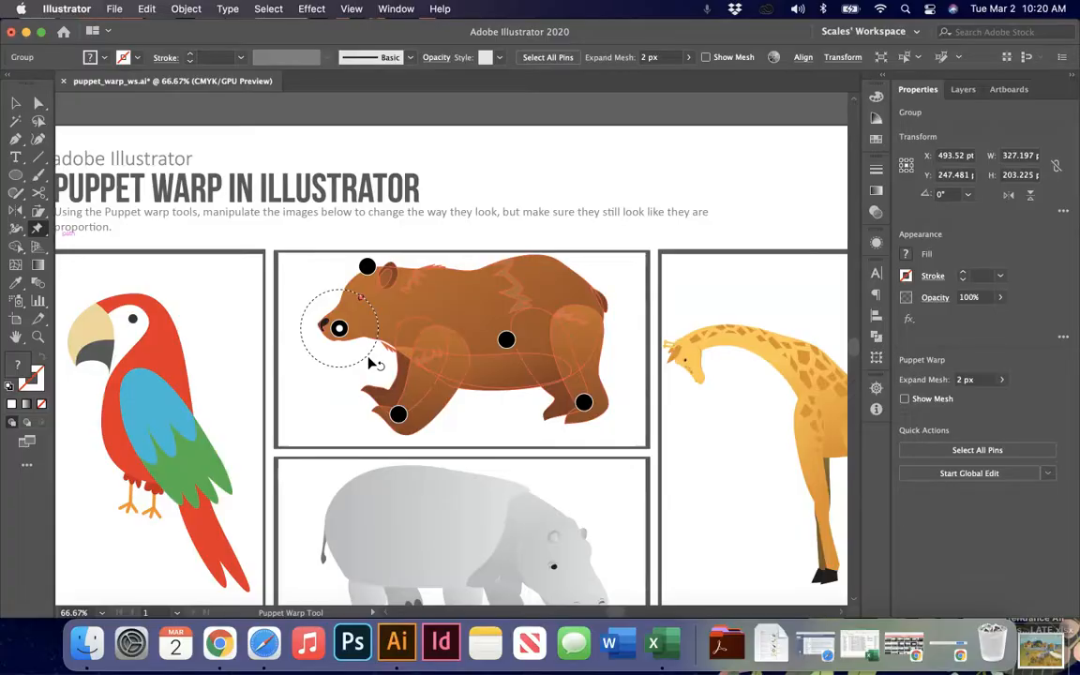
right_click(221, 646)
click(228, 654)
click(228, 654)
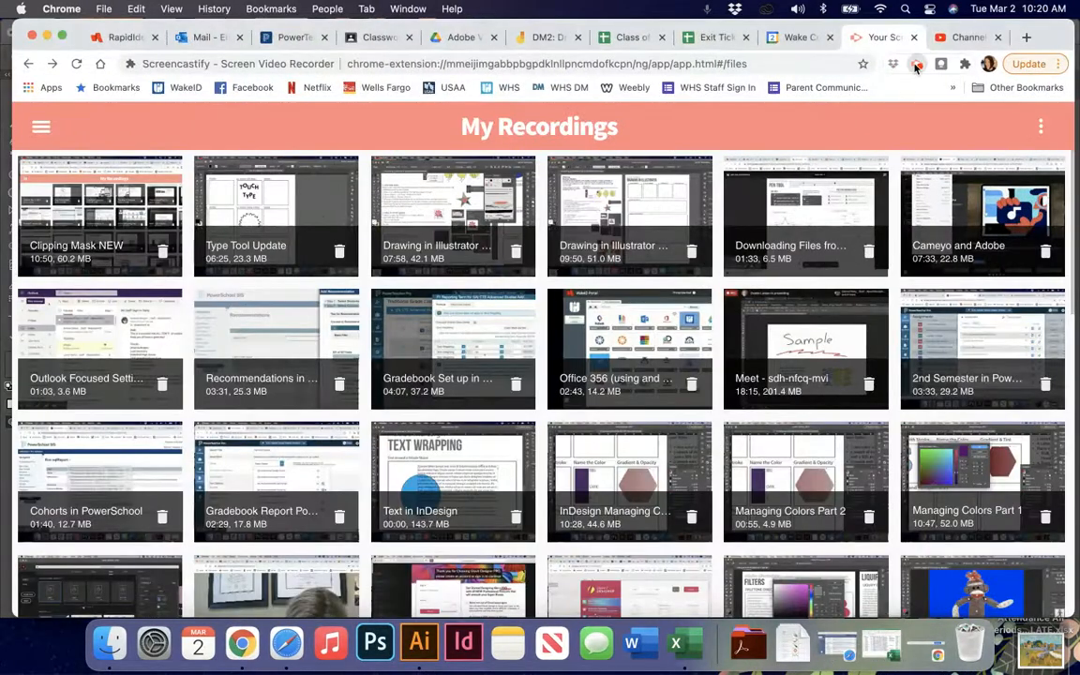